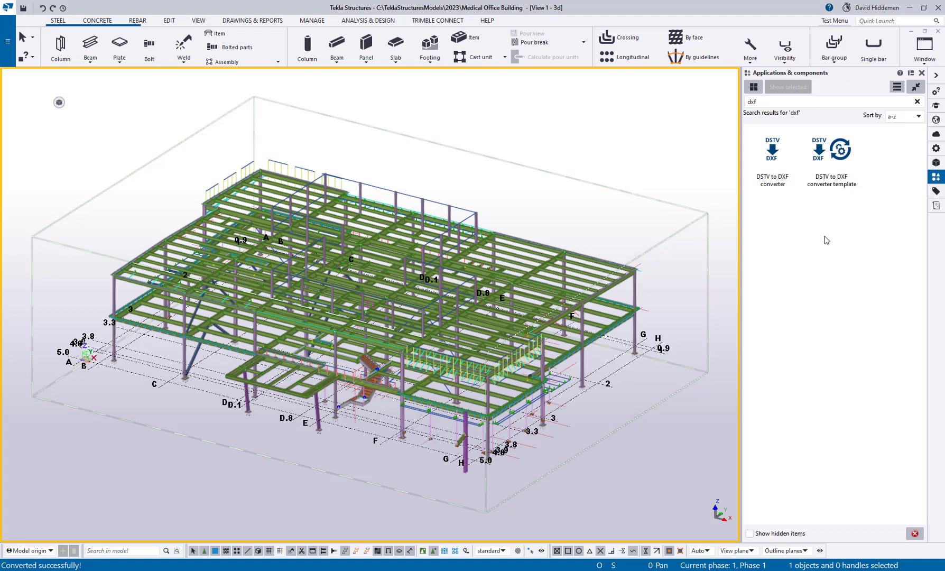
{"action": "left_click", "coordinate": [772, 159]}
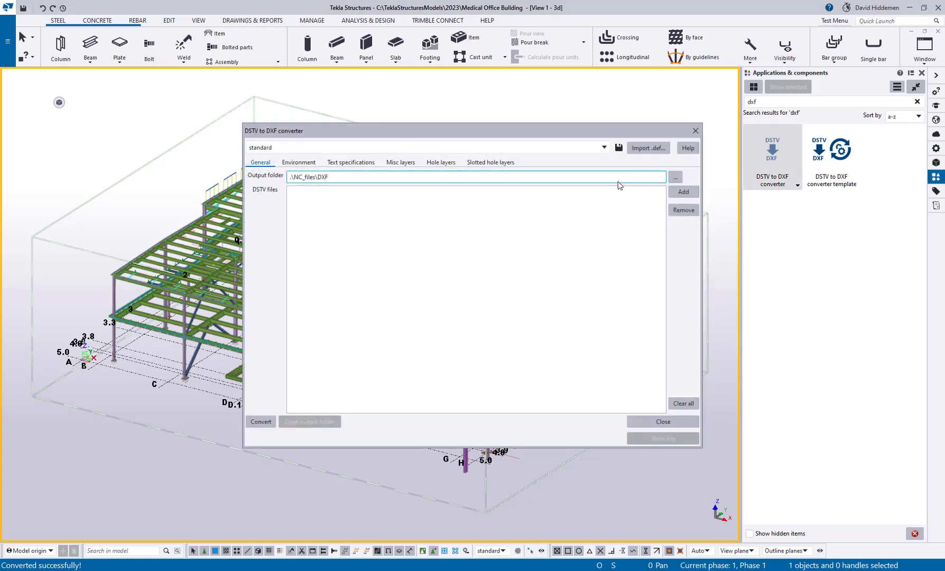
{"action": "left_click", "coordinate": [605, 151]}
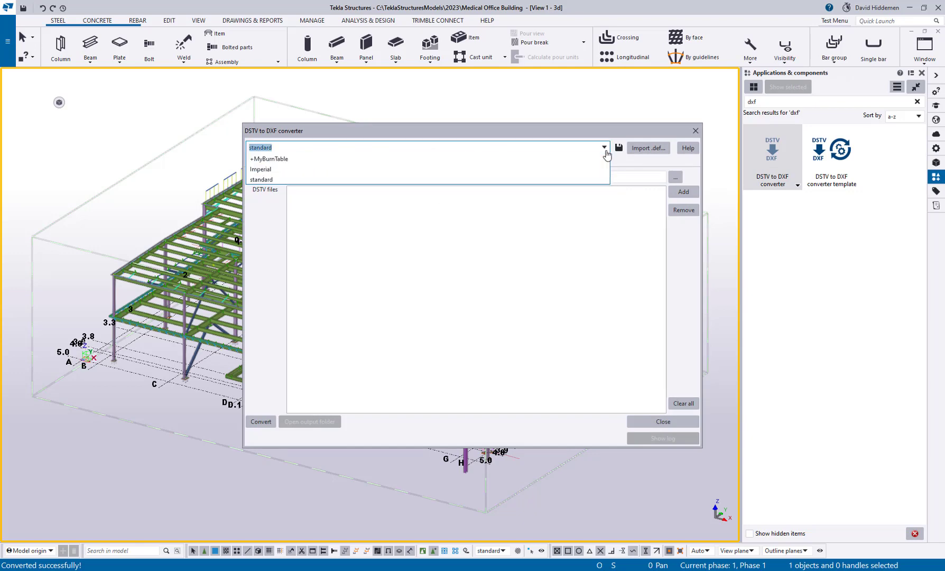
{"action": "left_click", "coordinate": [605, 152]}
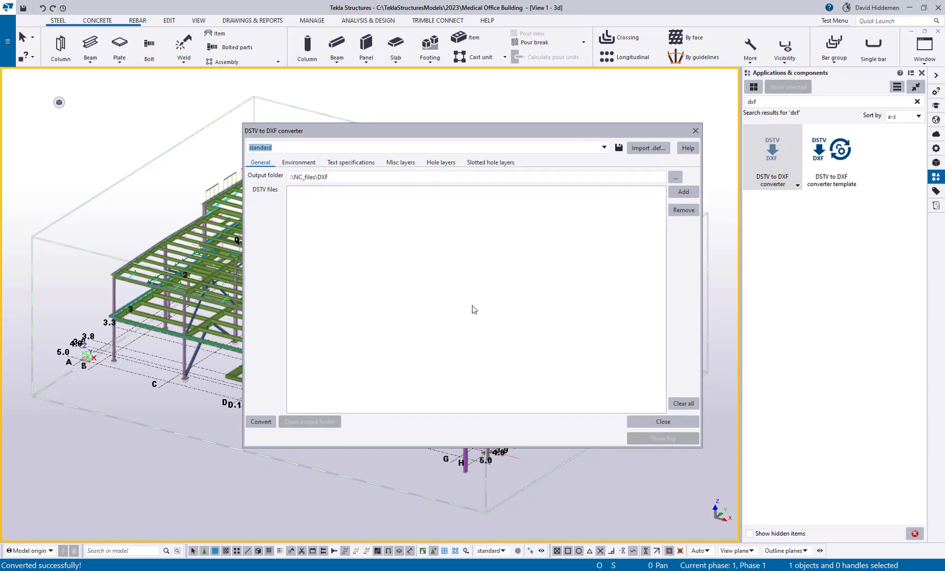
{"action": "left_click", "coordinate": [684, 195]}
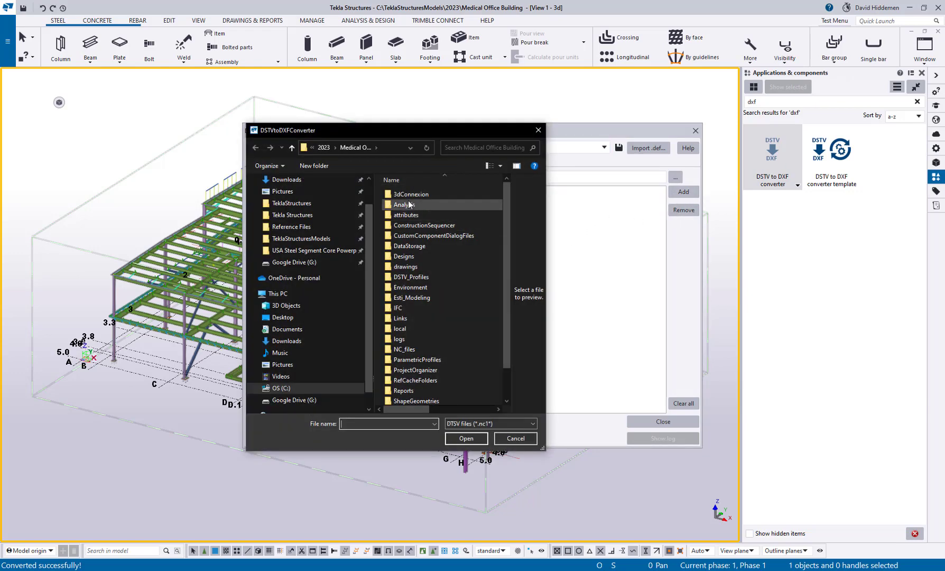
{"action": "left_click", "coordinate": [515, 438]}
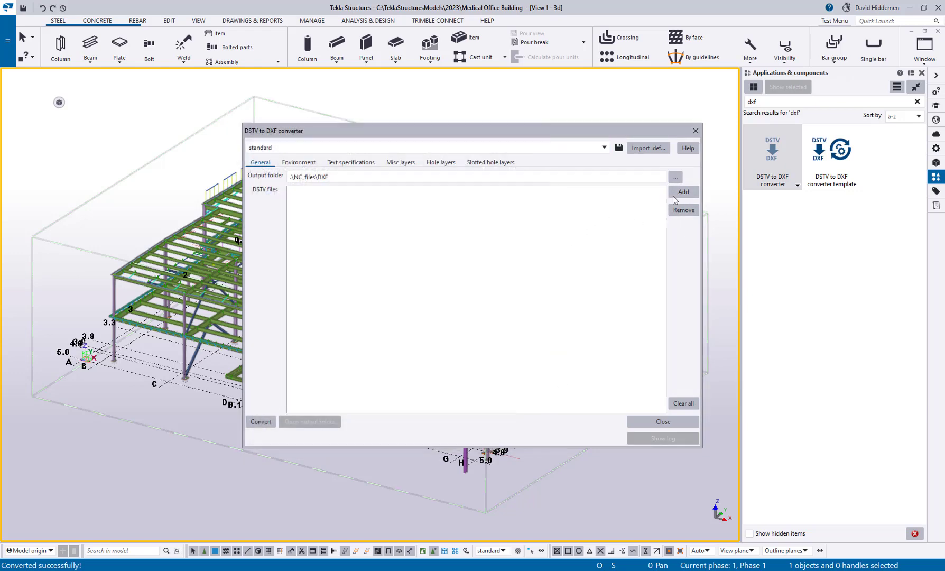
{"action": "left_click", "coordinate": [696, 131]}
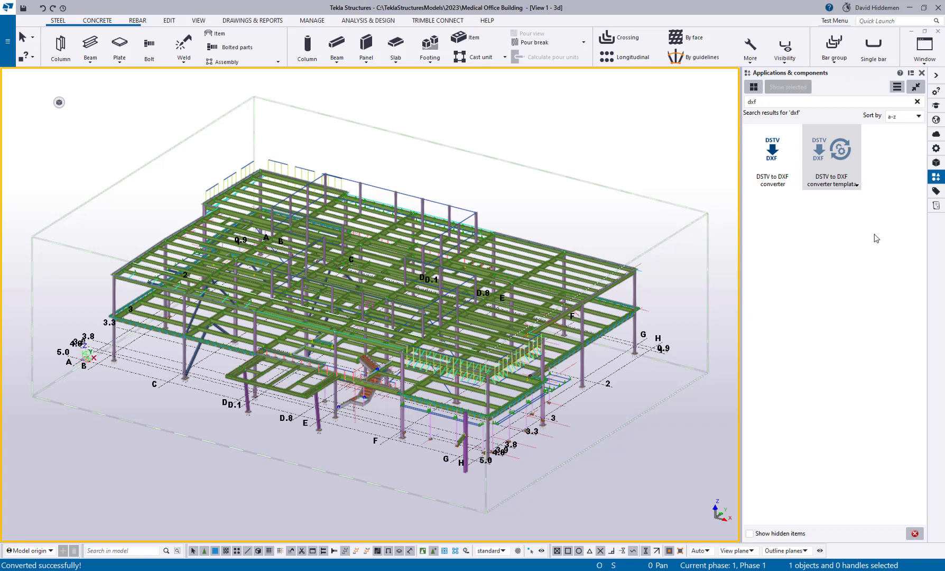
- Open DSTVtoDXFConverterTemplate.cs in Notepad++ through the converter template tile's Edit... option
{"action": "right_click", "coordinate": [834, 177]}
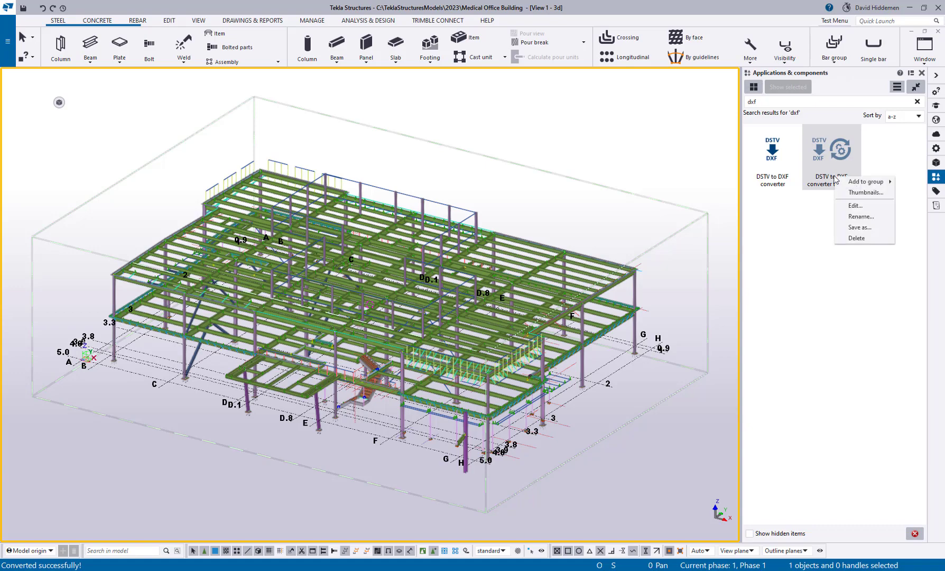
{"action": "left_click", "coordinate": [860, 206]}
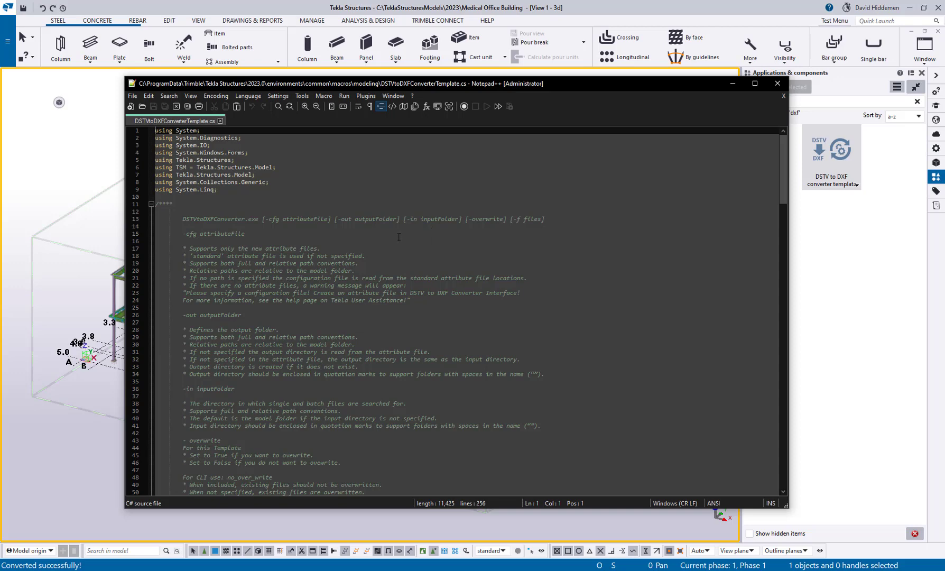
- Save the template as a copy named '+Customer DXF Conv 1' in the modeling macros folder
{"action": "left_click", "coordinate": [133, 96]}
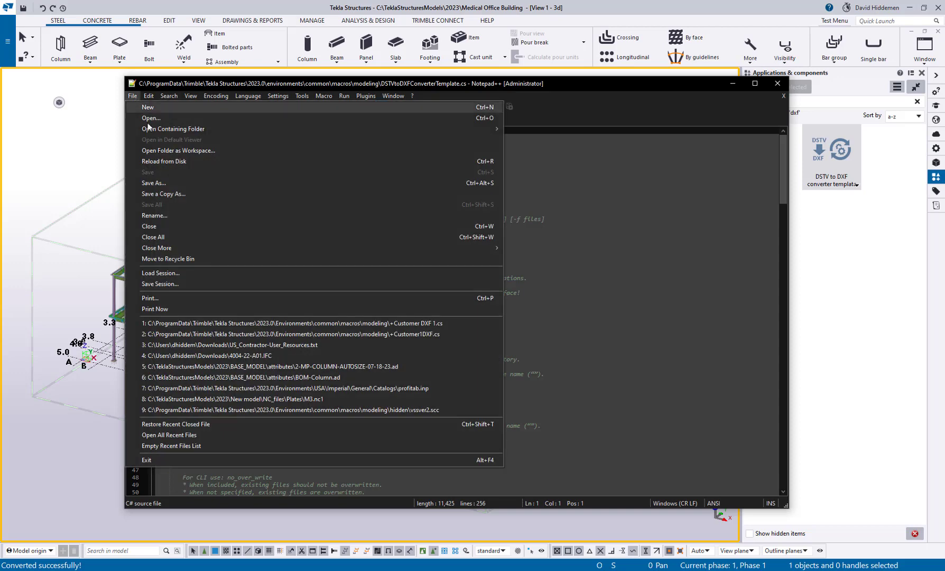
{"action": "left_click", "coordinate": [163, 182]}
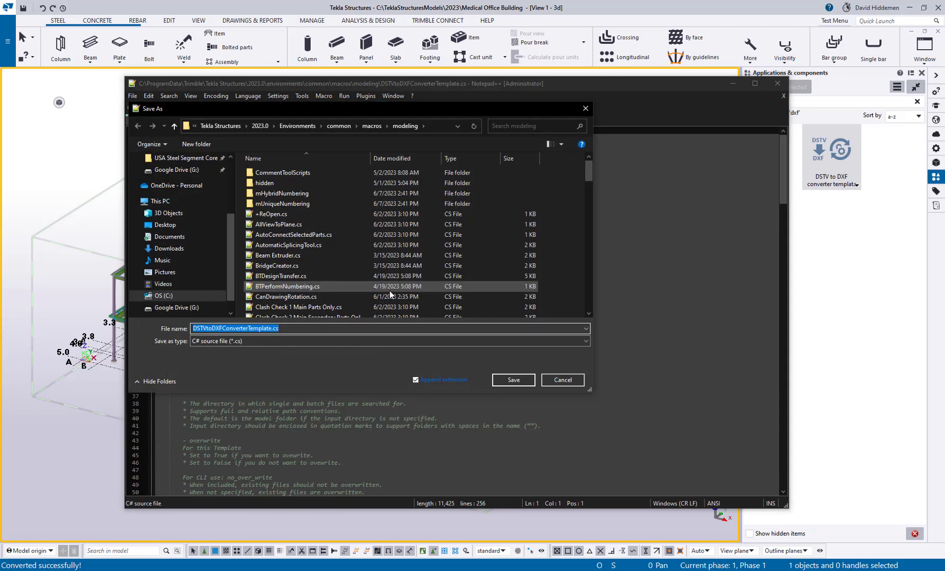
{"action": "type", "text": "+"}
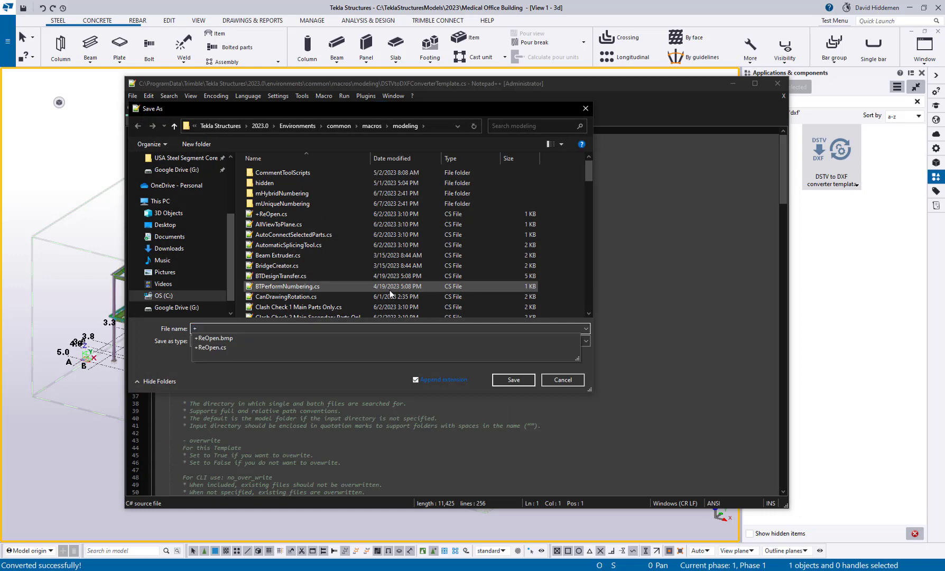
{"action": "type", "text": "Customer DXF"}
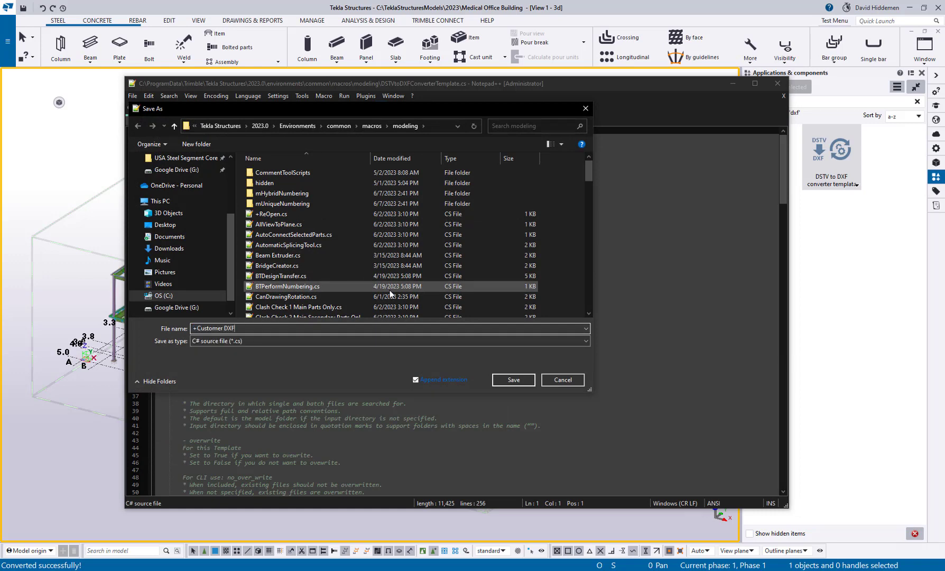
{"action": "type", "text": " Conv 1.cs"}
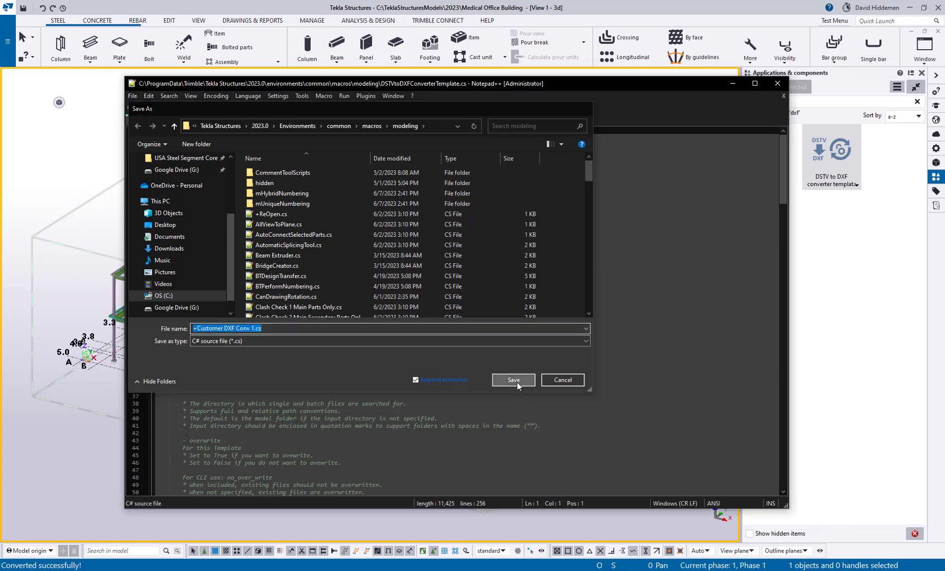
{"action": "left_click", "coordinate": [517, 383]}
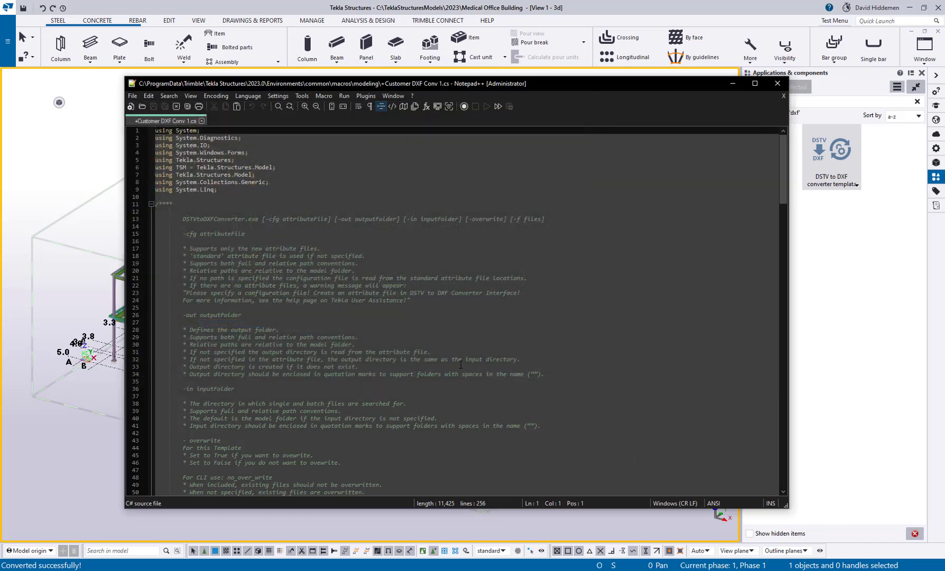
- Scroll to lines 117–121 and pick out the 'standard' attributeFile and '/DSTV_Profiles' inputFolder values
{"action": "scroll", "coordinate": [460, 364], "scroll_direction": "down", "scroll_amount": 18}
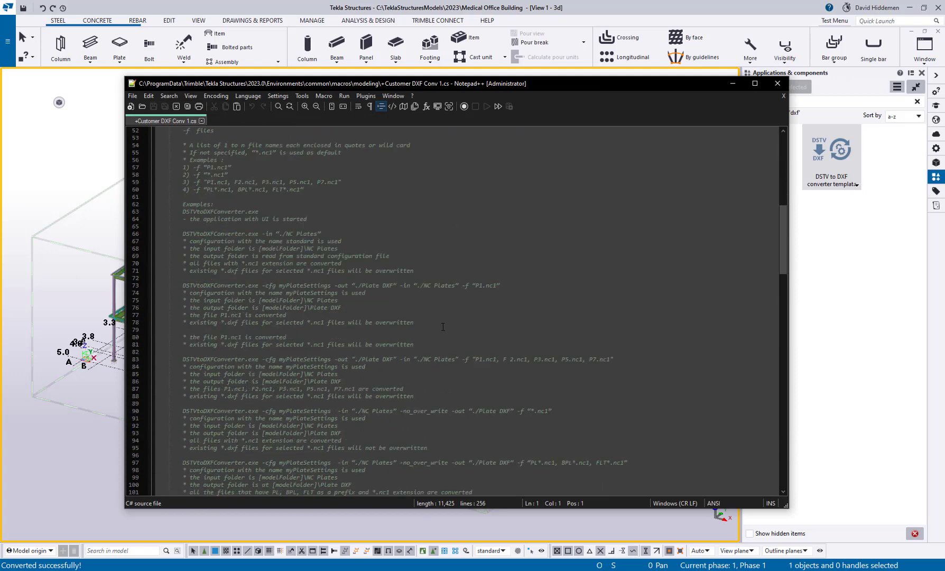
{"action": "scroll", "coordinate": [442, 327], "scroll_direction": "down", "scroll_amount": 10}
{"action": "scroll", "coordinate": [320, 231], "scroll_direction": "up", "scroll_amount": 8}
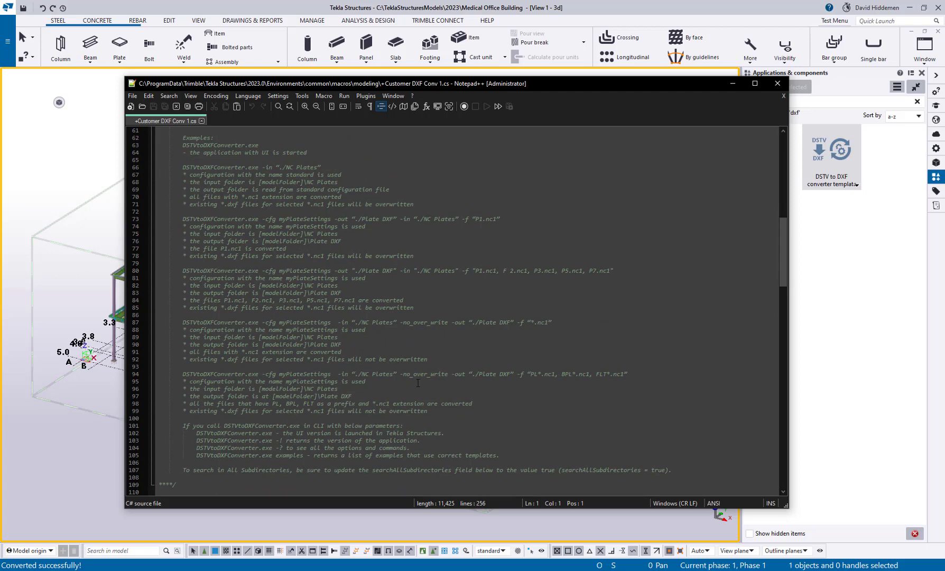
{"action": "scroll", "coordinate": [417, 382], "scroll_direction": "down", "scroll_amount": 11}
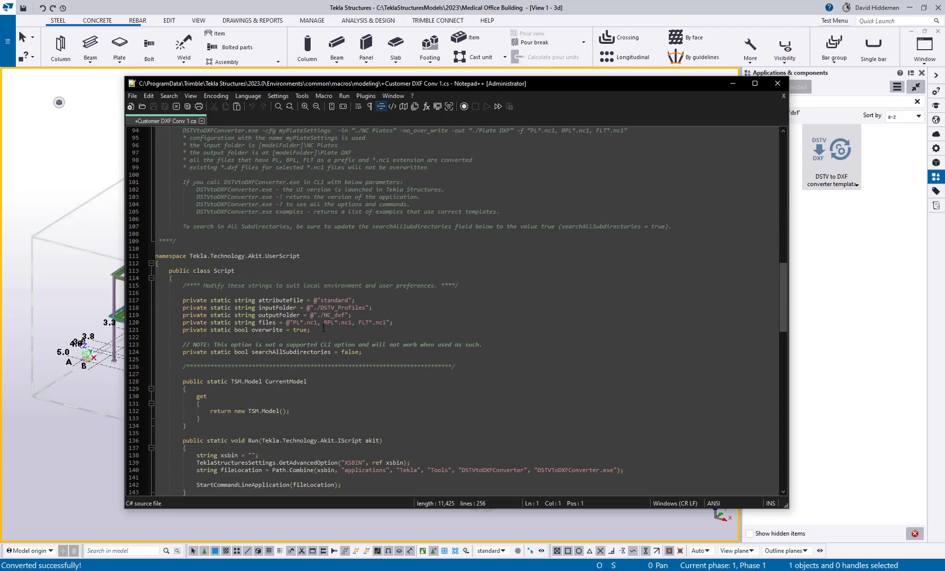
{"action": "left_click_drag", "start_coordinate": [323, 328], "coordinate": [156, 299]}
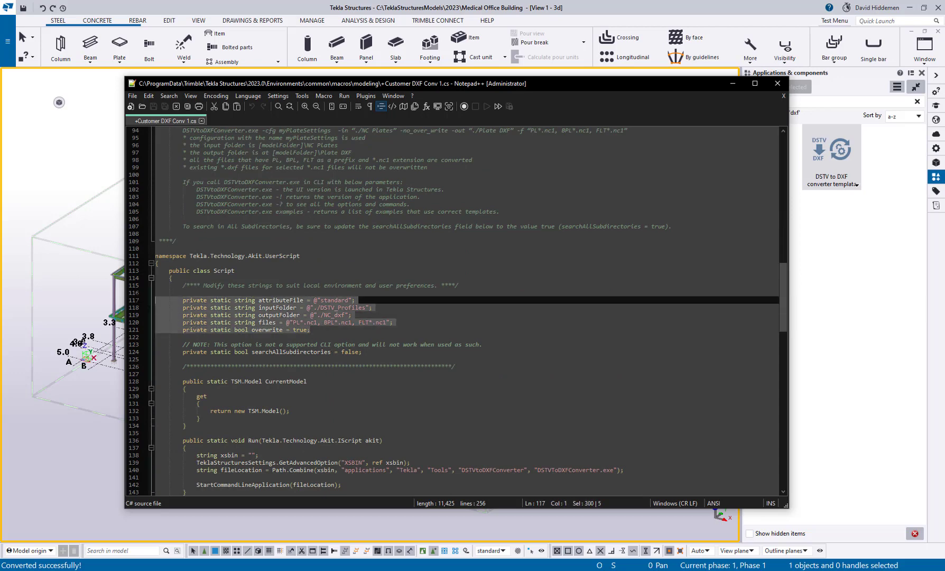
{"action": "left_click", "coordinate": [340, 331]}
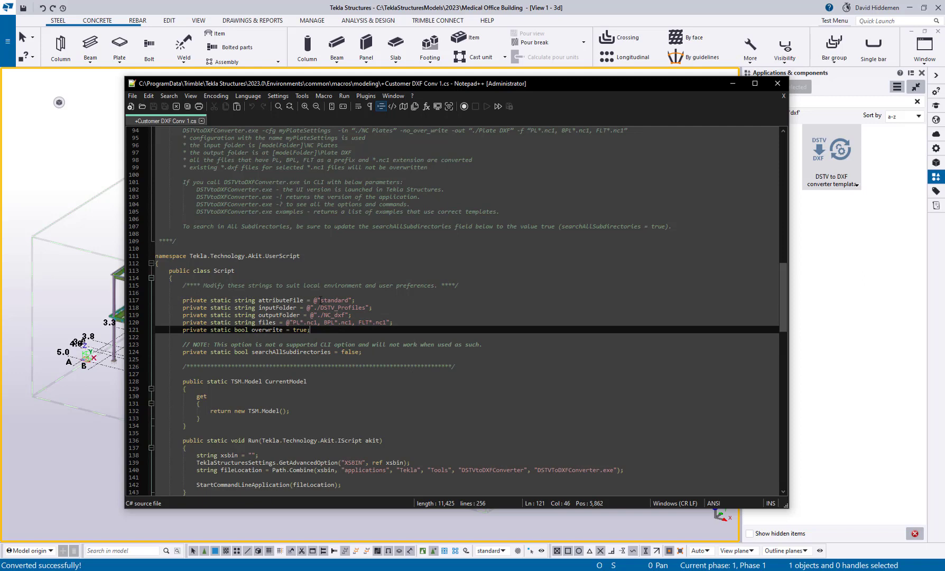
{"action": "left_click_drag", "start_coordinate": [315, 299], "coordinate": [356, 300]}
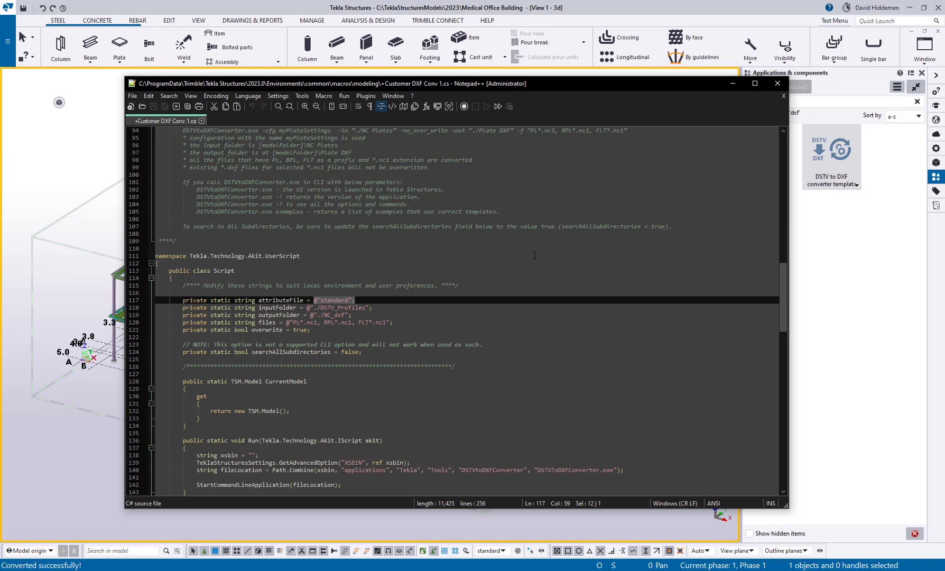
{"action": "left_click", "coordinate": [395, 334]}
{"action": "double_click", "coordinate": [334, 299]}
{"action": "left_click_drag", "start_coordinate": [365, 307], "coordinate": [317, 307]}
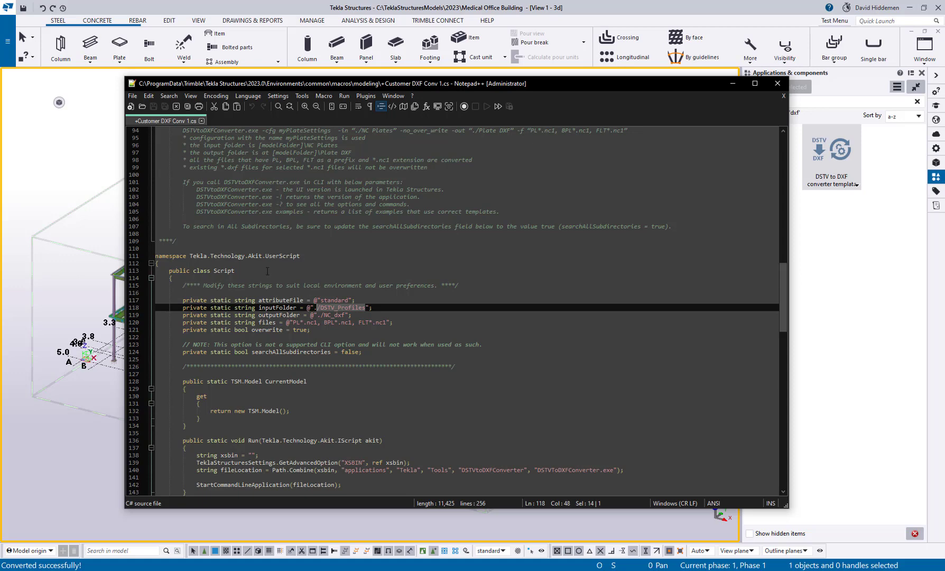
- Open the model's NC_files\Plates folder of NC1 files in File Explorer
{"action": "left_click", "coordinate": [7, 41]}
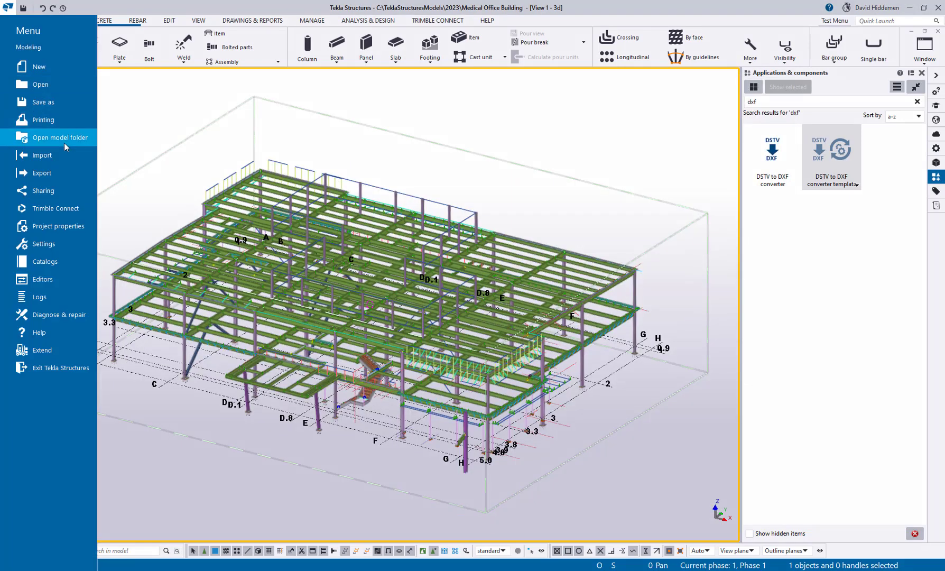
{"action": "left_click", "coordinate": [65, 140]}
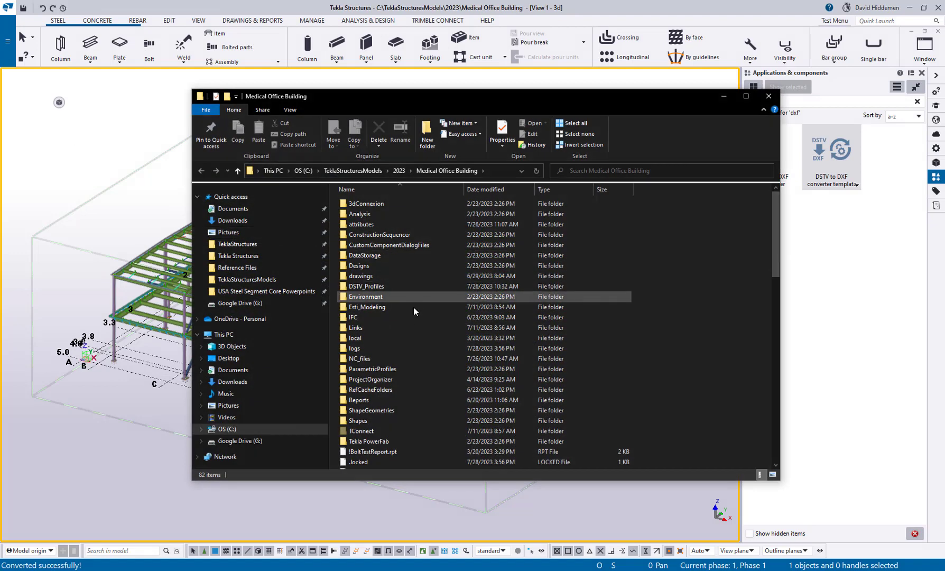
{"action": "double_click", "coordinate": [381, 360]}
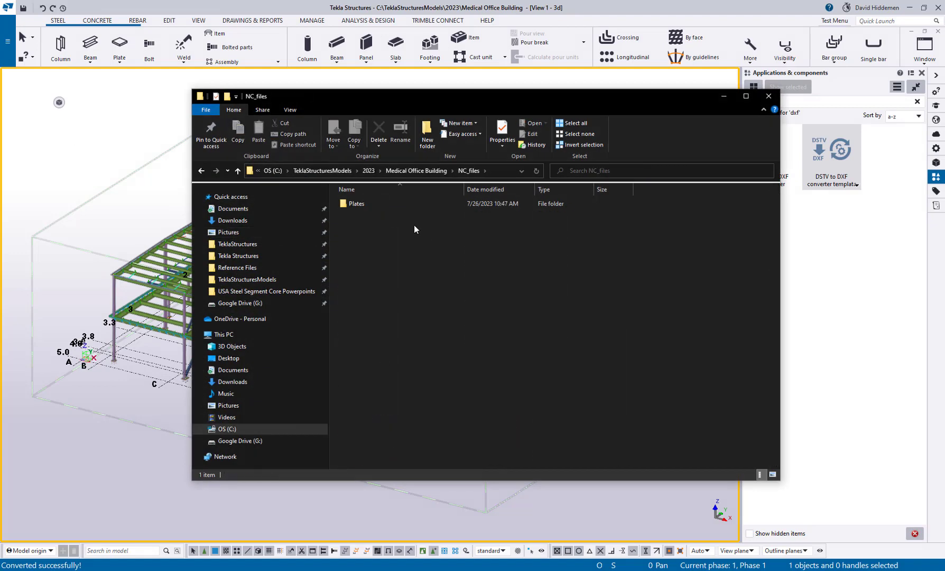
{"action": "double_click", "coordinate": [364, 206]}
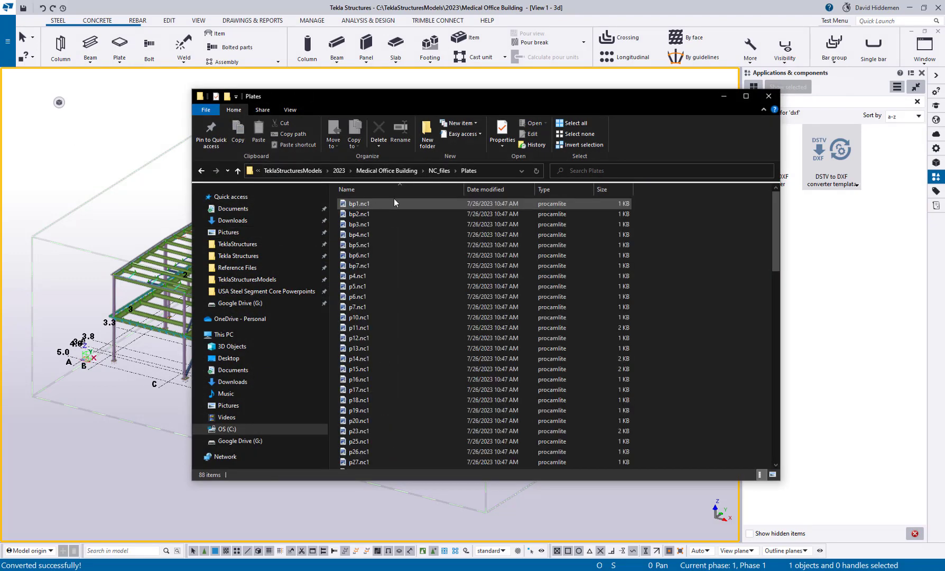
- Copy 'NC_files\Plates' from the address bar and close the folder window
{"action": "left_click", "coordinate": [485, 170]}
{"action": "left_click_drag", "start_coordinate": [443, 170], "coordinate": [404, 184]}
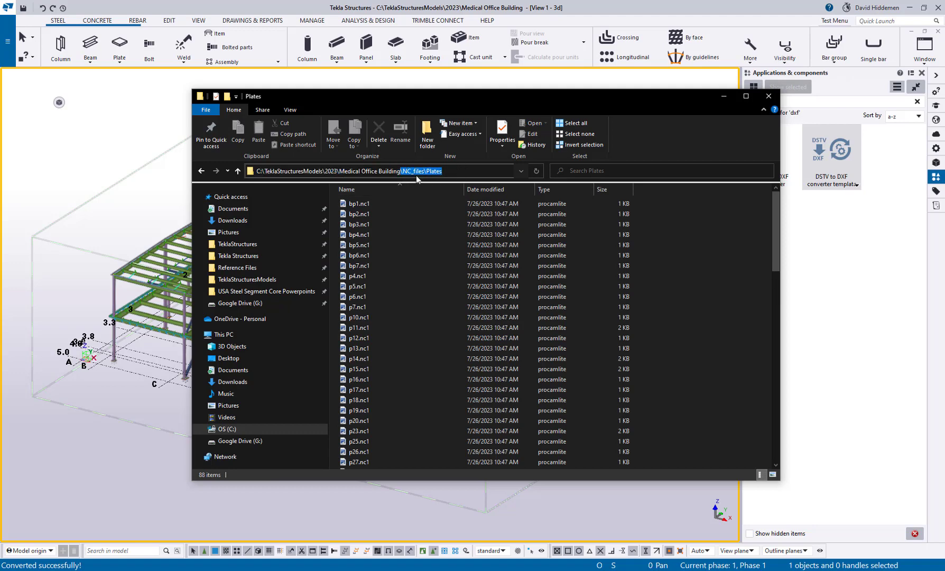
{"action": "right_click", "coordinate": [418, 171]}
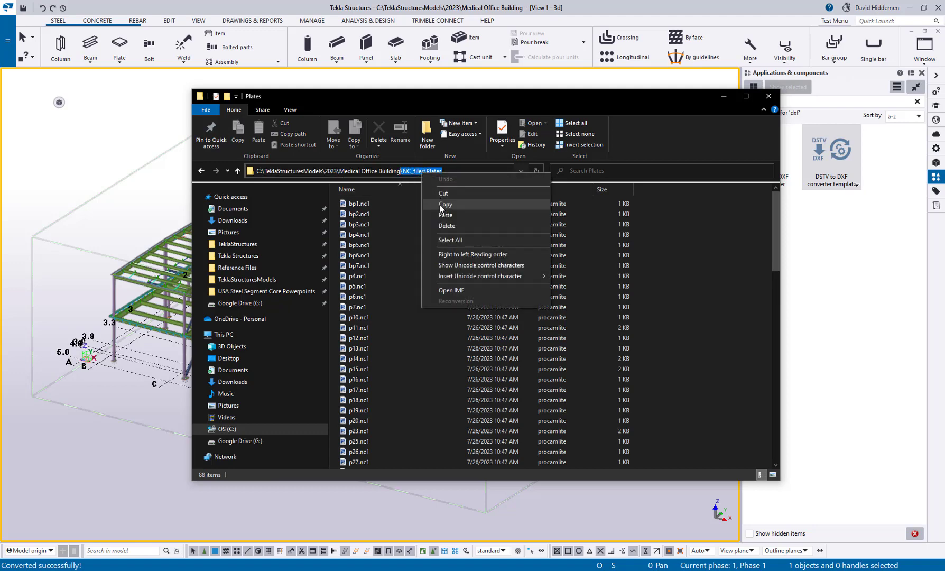
{"action": "left_click", "coordinate": [440, 207]}
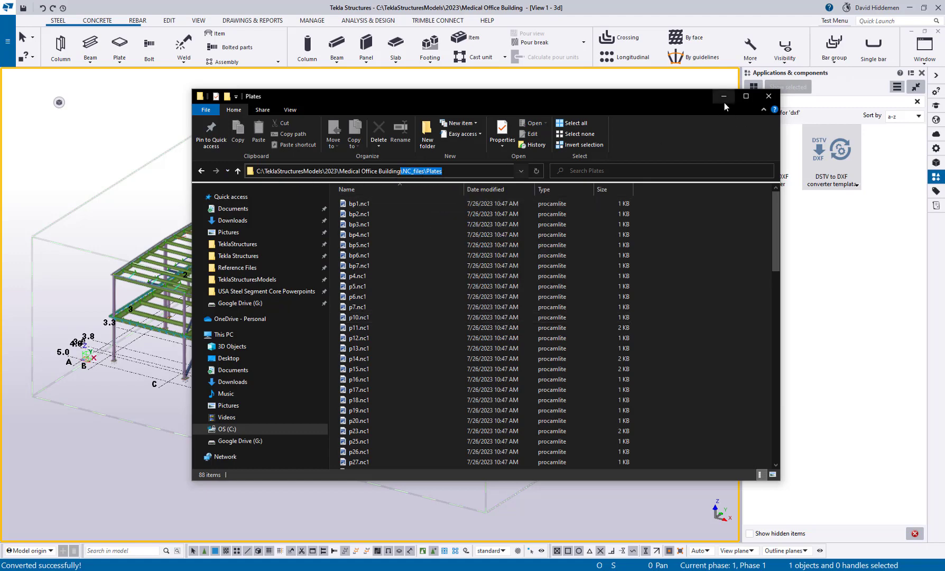
{"action": "left_click", "coordinate": [768, 95]}
- Paste '\NC_files\Plates' over '/DSTV_Profiles' so inputFolder reads .\NC_files\Plates
{"action": "key", "text": "alt+Tab"}
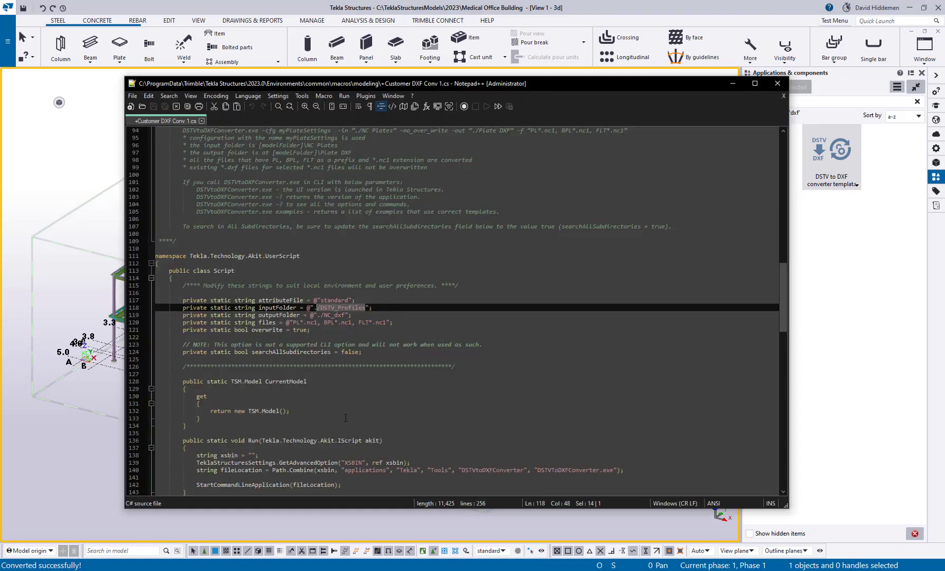
{"action": "left_click_drag", "start_coordinate": [318, 307], "coordinate": [324, 307]}
{"action": "left_click_drag", "start_coordinate": [361, 307], "coordinate": [366, 311]}
{"action": "key", "text": "ctrl+v"}
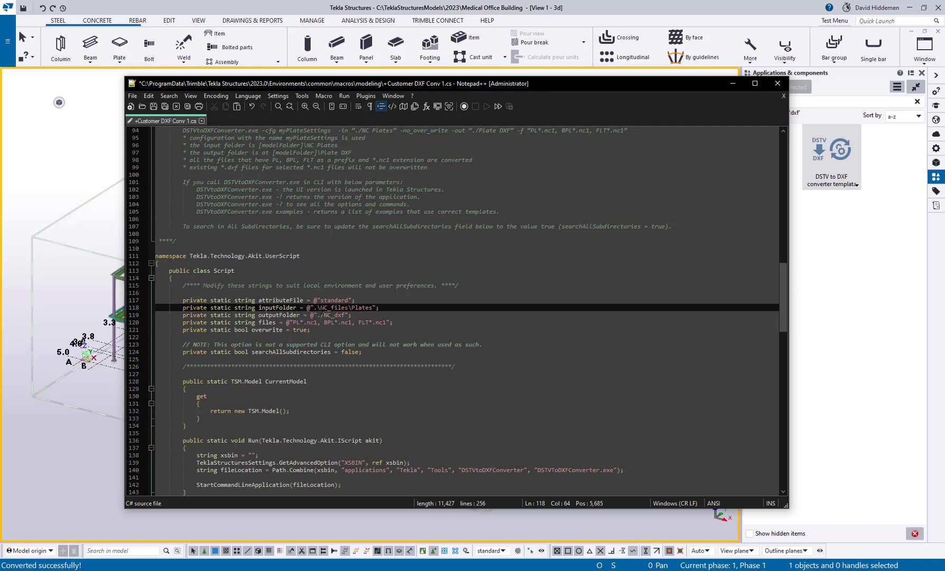
{"action": "left_click_drag", "start_coordinate": [313, 307], "coordinate": [319, 308]}
{"action": "left_click_drag", "start_coordinate": [256, 315], "coordinate": [307, 315]}
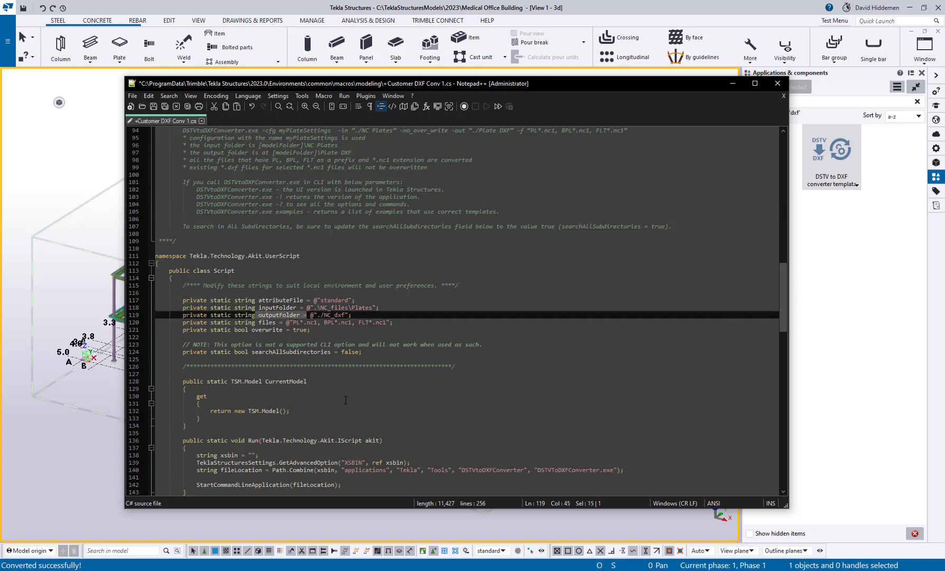
{"action": "key", "text": "alt+Tab"}
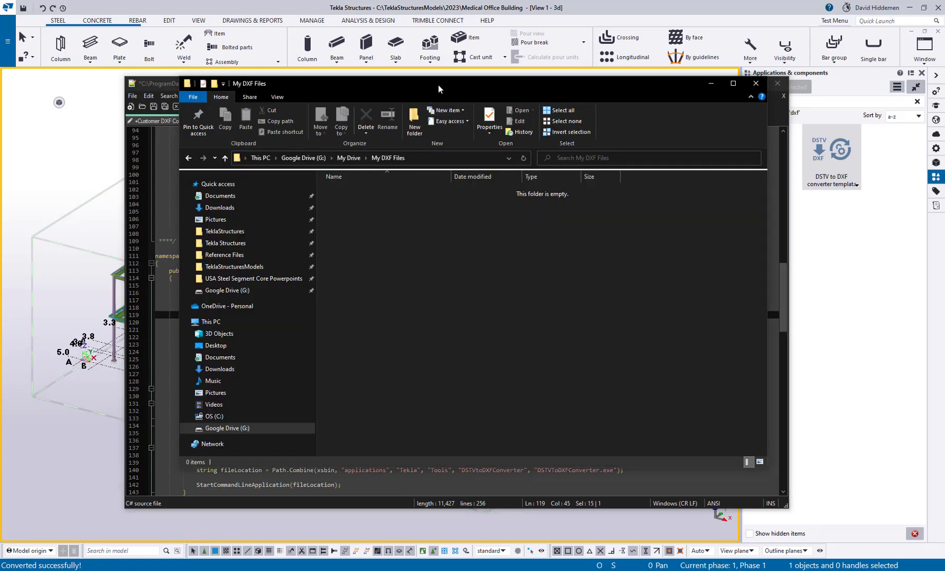
- Reveal and take the full 'G:\My Drive\My DXF Files' path, then minimize Explorer
{"action": "left_click_drag", "start_coordinate": [438, 85], "coordinate": [420, 51]}
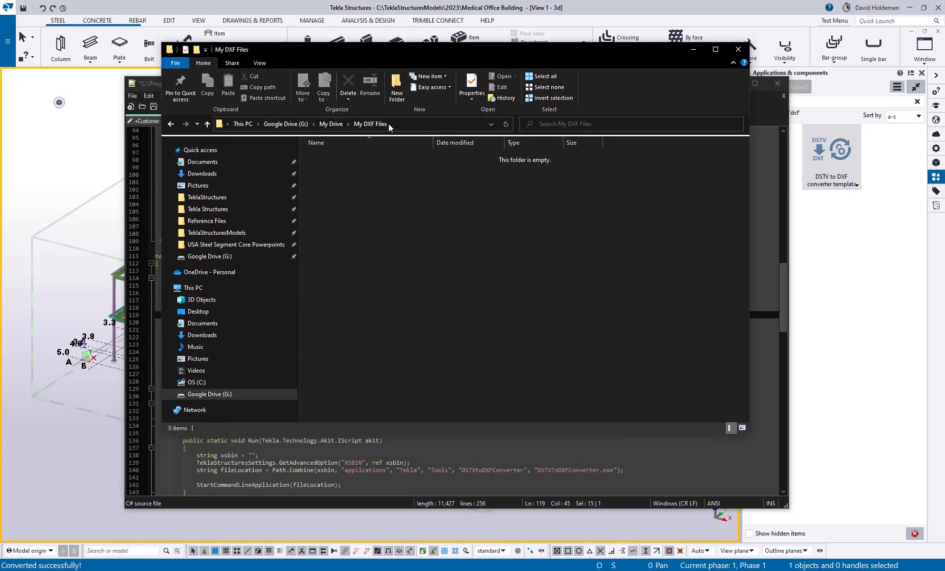
{"action": "left_click", "coordinate": [411, 123]}
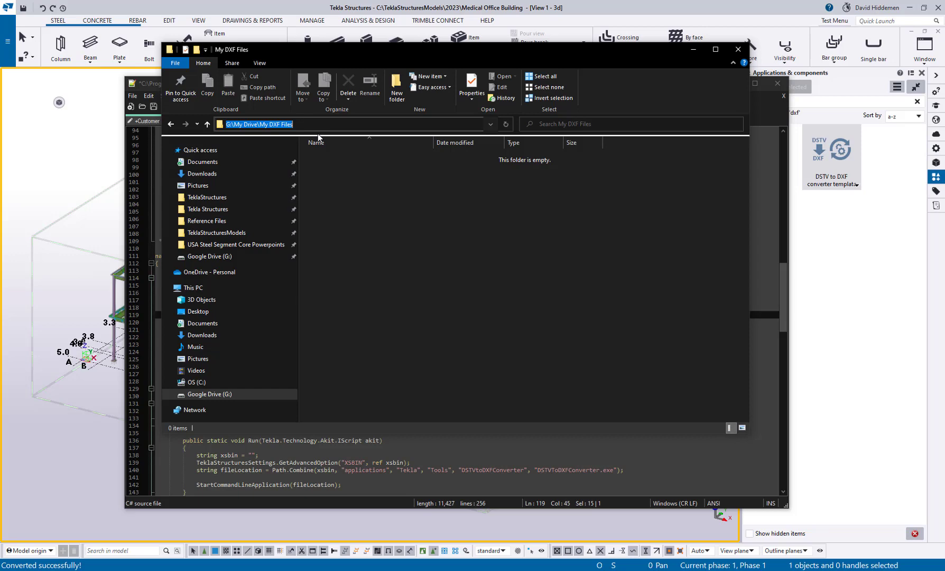
{"action": "left_click", "coordinate": [693, 51]}
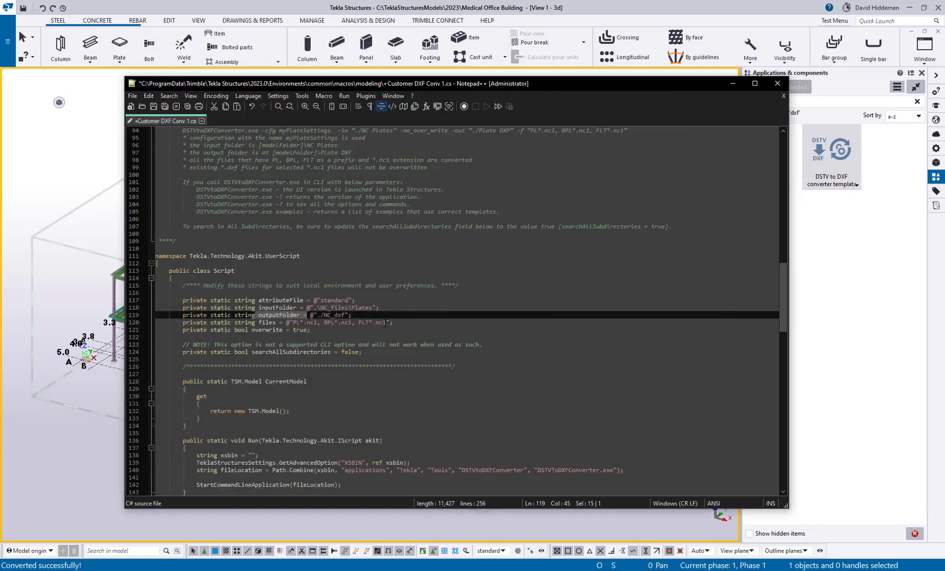
- Set outputFolder to G:\My Drive\My DXF Files, drop the PL, BPL, FLT filters leaving *.nc1, and save
{"action": "left_click_drag", "start_coordinate": [346, 315], "coordinate": [317, 315]}
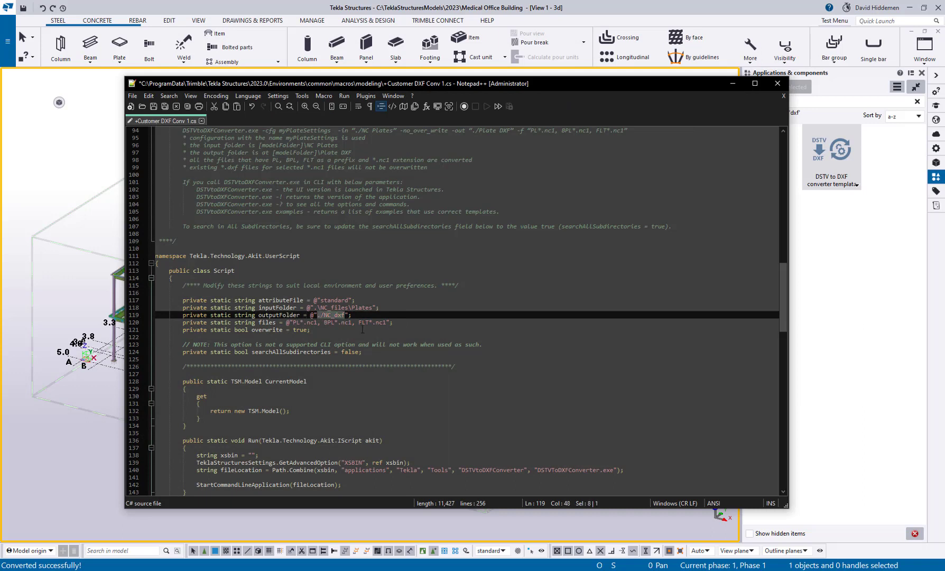
{"action": "key", "text": "ctrl+v"}
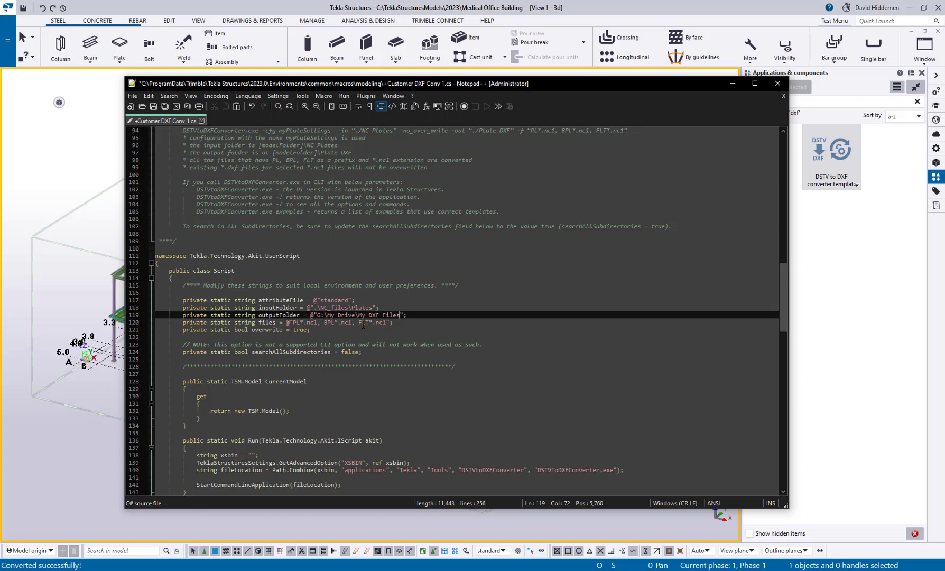
{"action": "left_click_drag", "start_coordinate": [369, 325], "coordinate": [294, 323]}
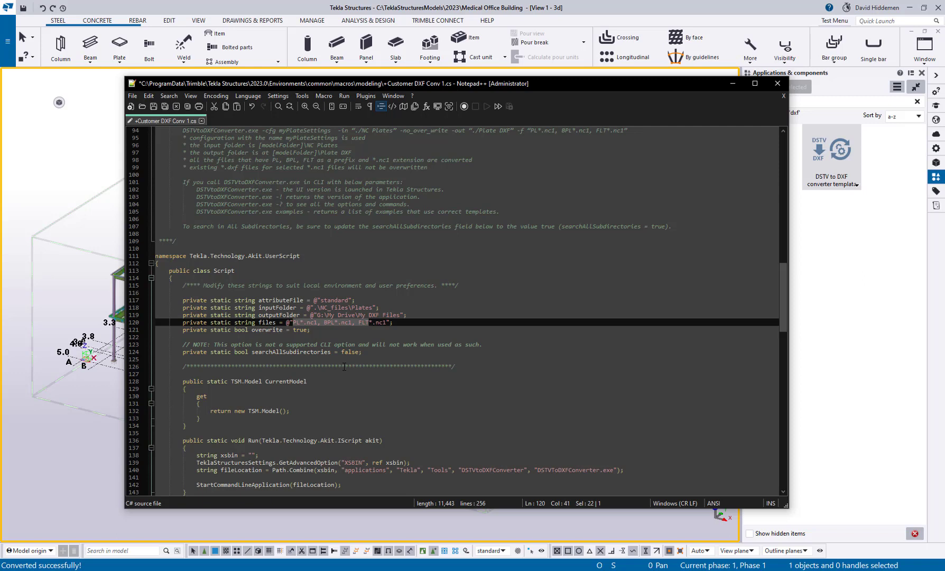
{"action": "key", "text": "Delete"}
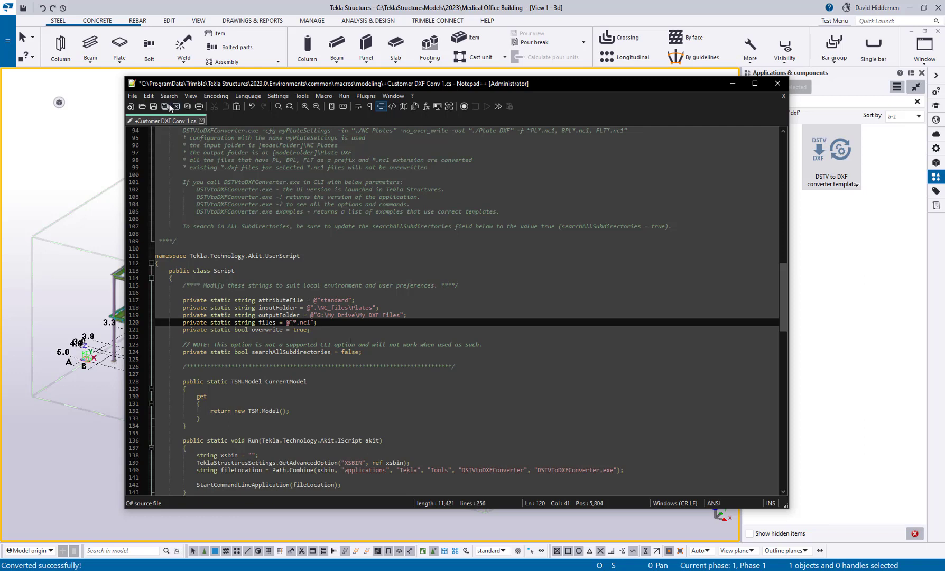
{"action": "left_click", "coordinate": [153, 107]}
- Close Notepad++ and reopen Medical Office Building from the recent models list
{"action": "left_click", "coordinate": [777, 83]}
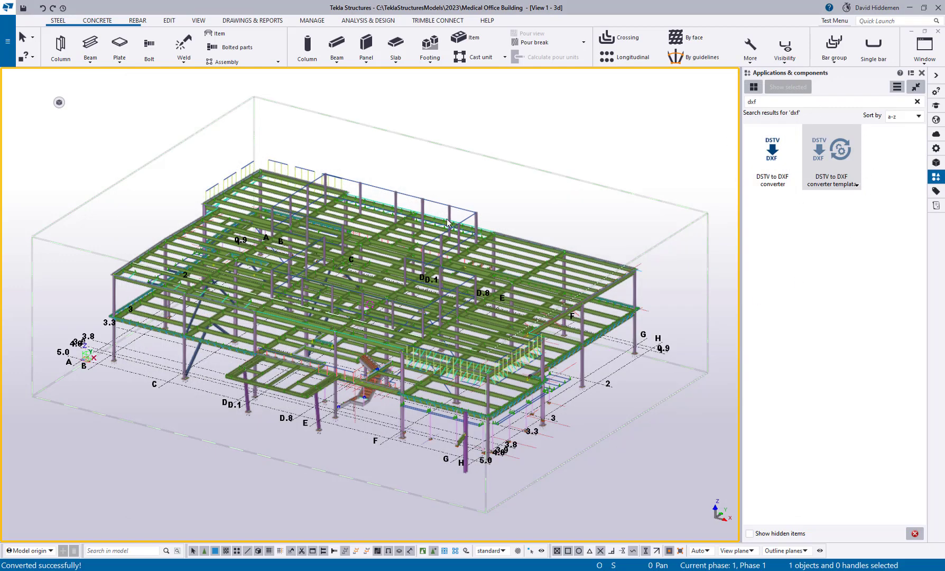
{"action": "left_click", "coordinate": [7, 41]}
{"action": "left_click", "coordinate": [51, 83]}
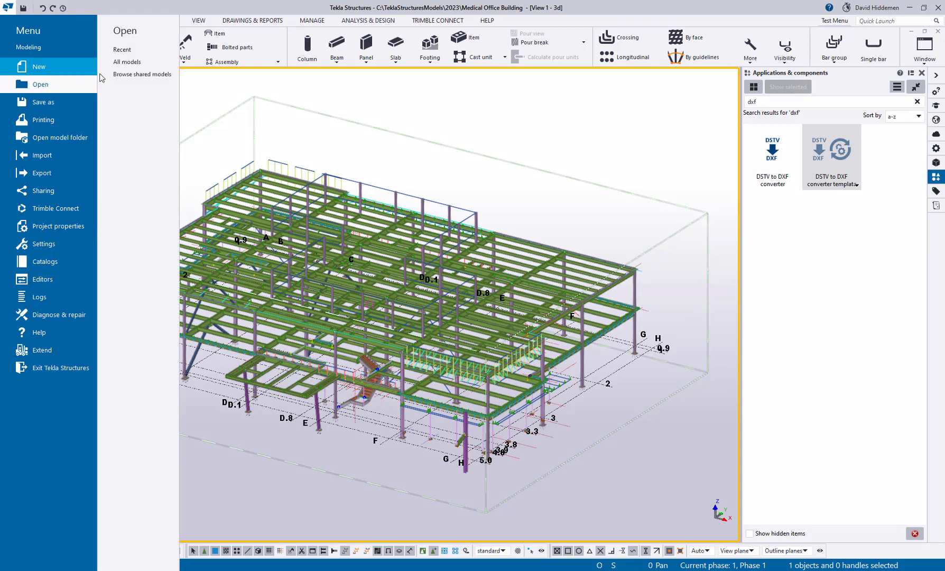
{"action": "left_click", "coordinate": [135, 51]}
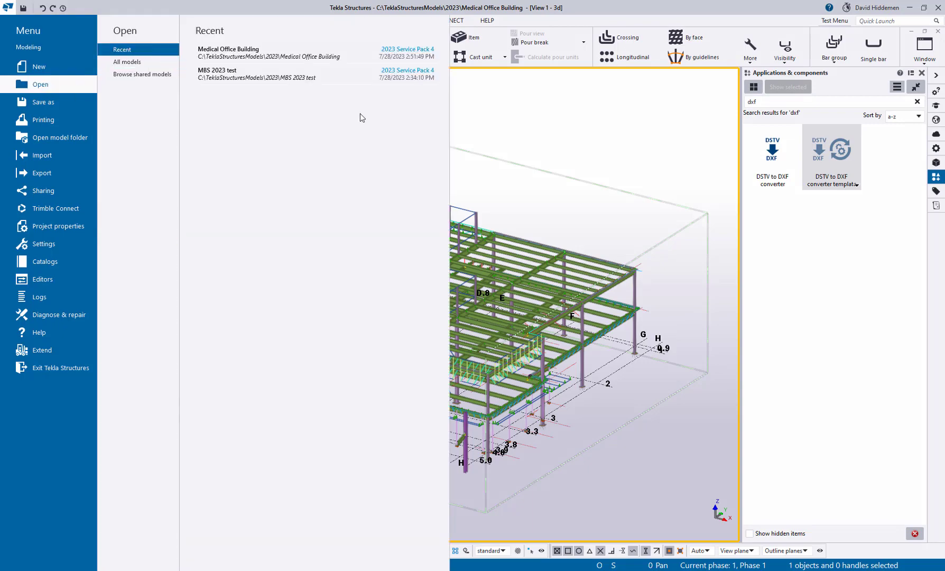
{"action": "left_click", "coordinate": [231, 54]}
{"action": "left_click", "coordinate": [469, 141]}
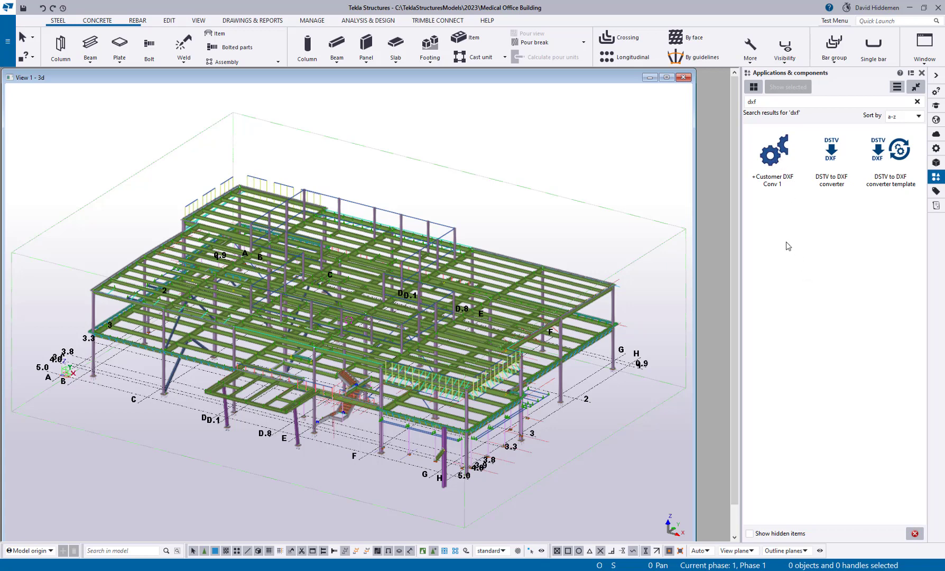
- Run the +Customer DXF Conv 1 tile from Applications & components, getting 'Converted successfully!'
{"action": "left_click", "coordinate": [655, 204]}
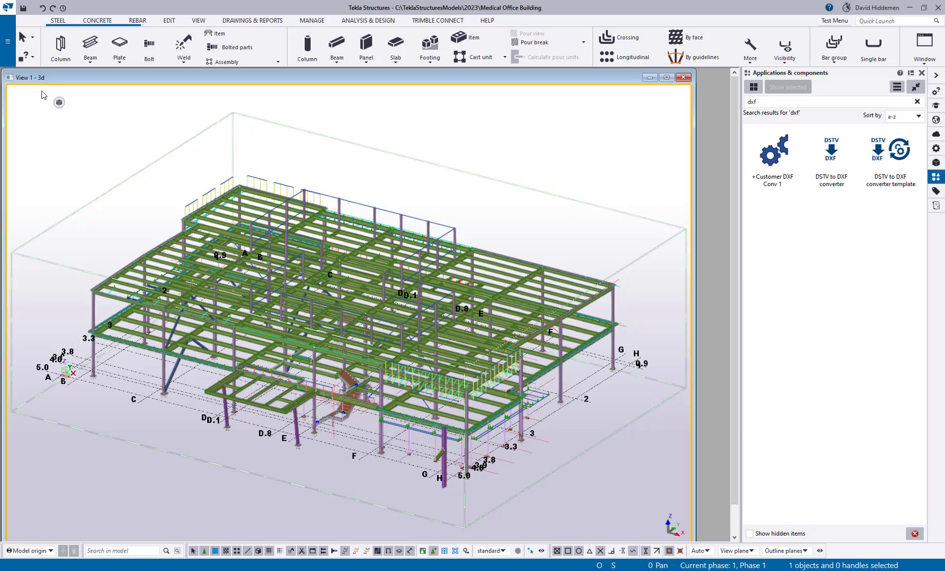
{"action": "mouse_move", "coordinate": [59, 103]}
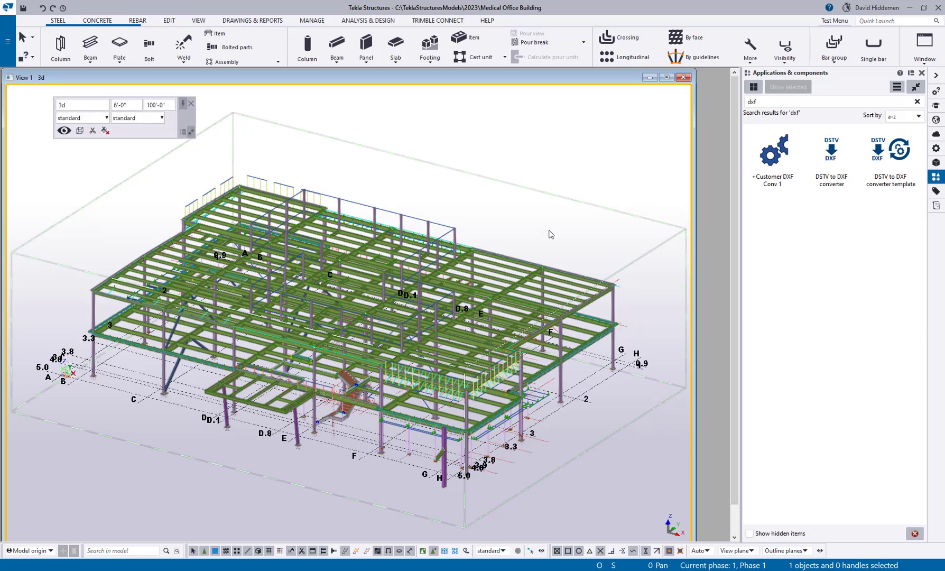
{"action": "left_click", "coordinate": [777, 163]}
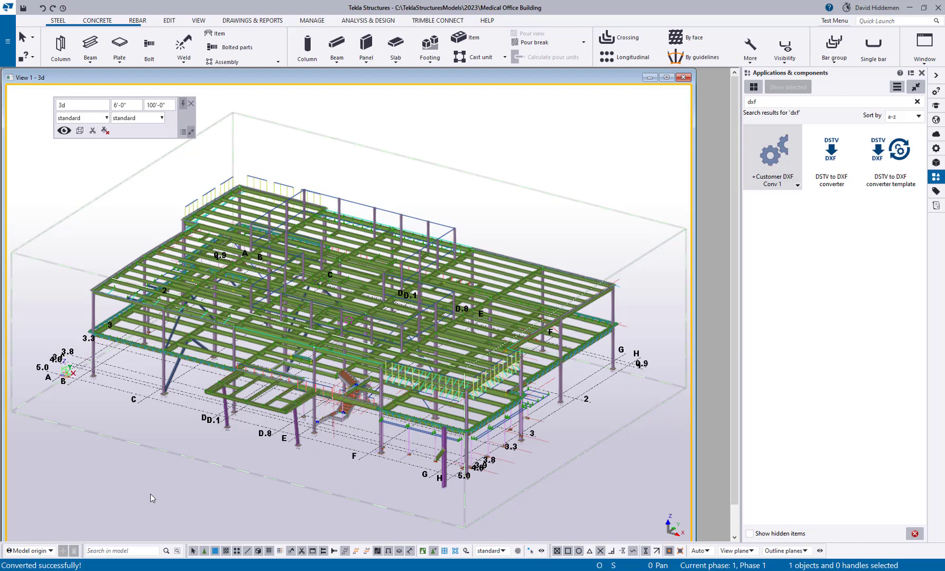
- Scroll through the 88 converted .dxf plate files in My DXF Files, then close the window
{"action": "key", "text": "alt+Tab"}
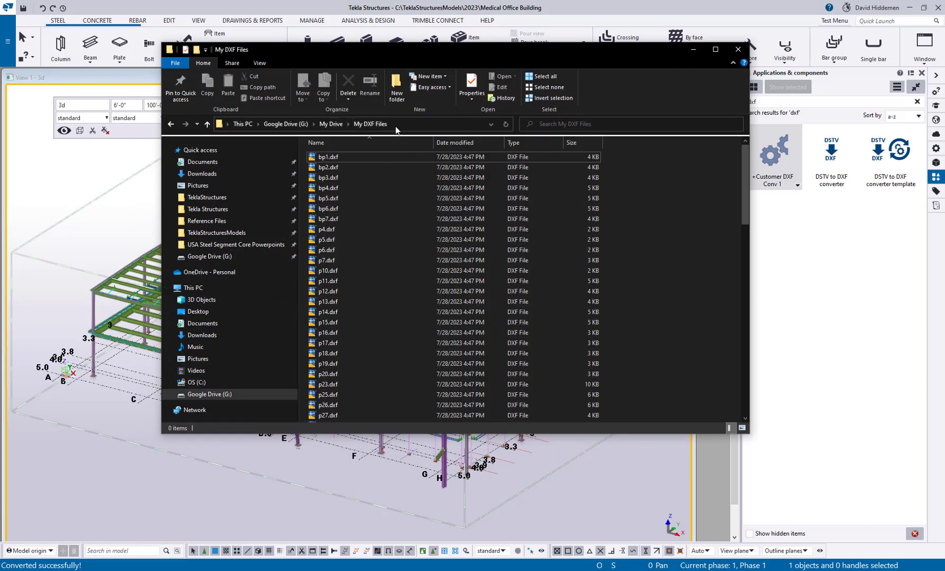
{"action": "left_click", "coordinate": [339, 157]}
{"action": "scroll", "coordinate": [388, 262], "scroll_direction": "down", "scroll_amount": 3}
{"action": "scroll", "coordinate": [387, 262], "scroll_direction": "down", "scroll_amount": 12}
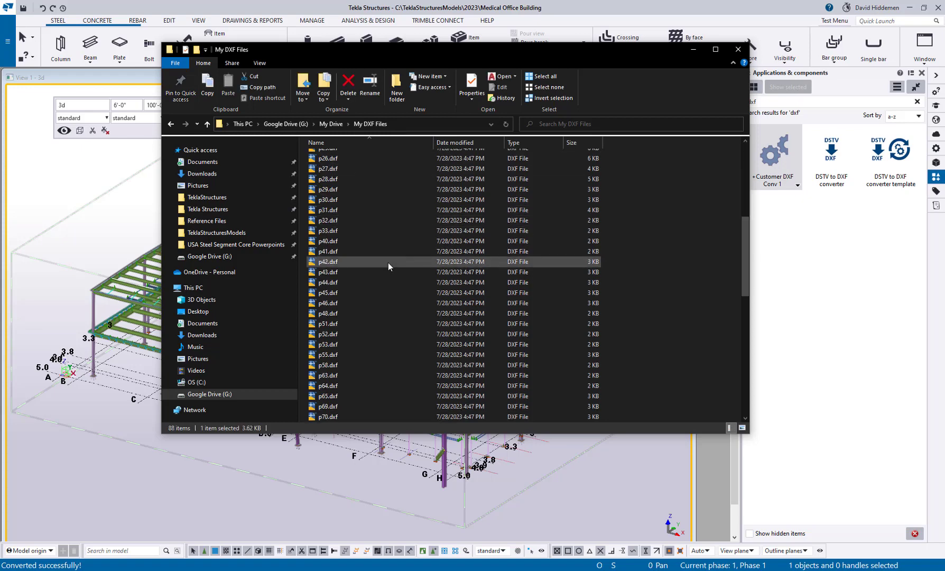
{"action": "left_click", "coordinate": [738, 49]}
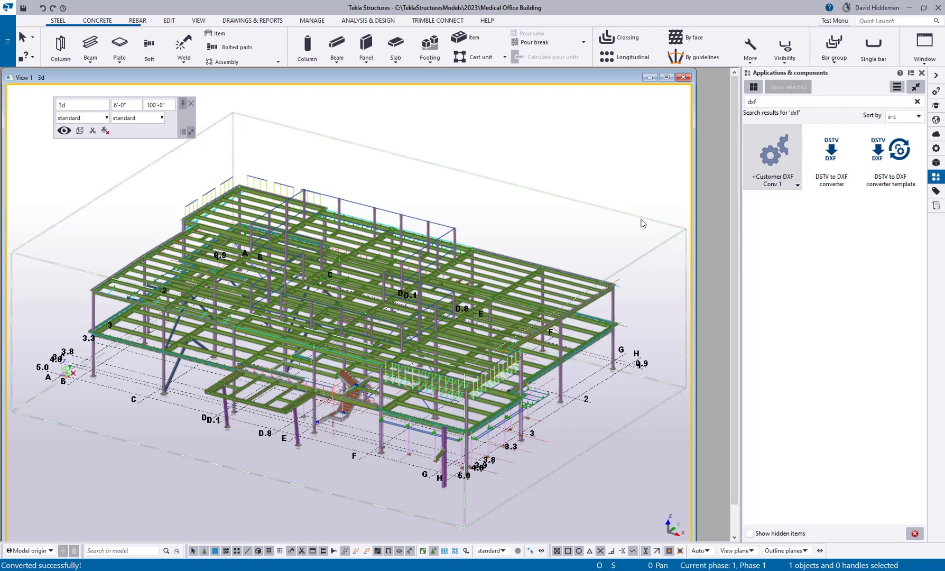